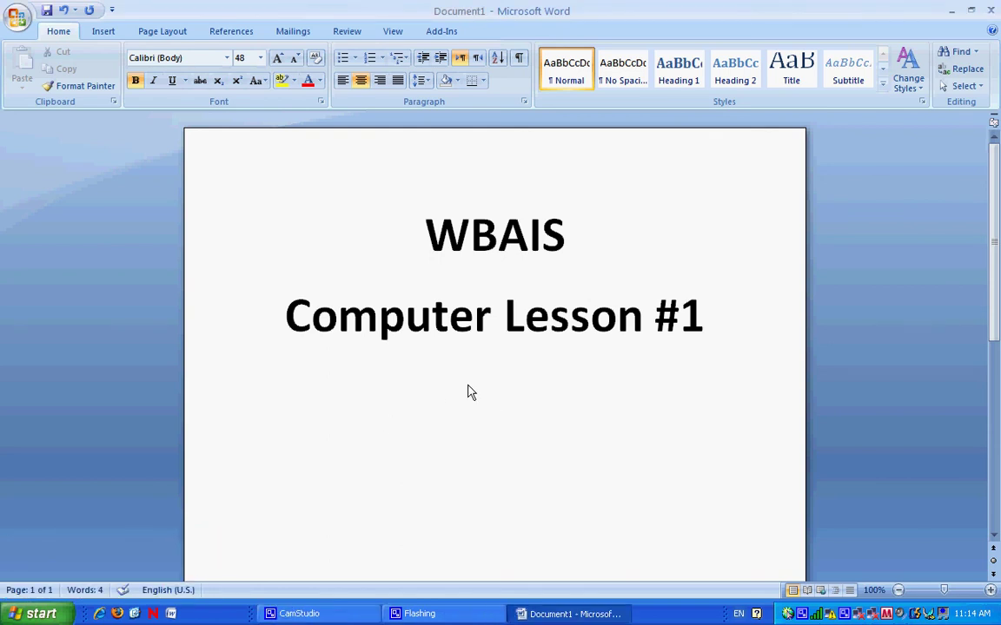
Add the line 'IP Free Switcher' below the Computer Lesson #1 title and minimize Word.
text(IP Free)
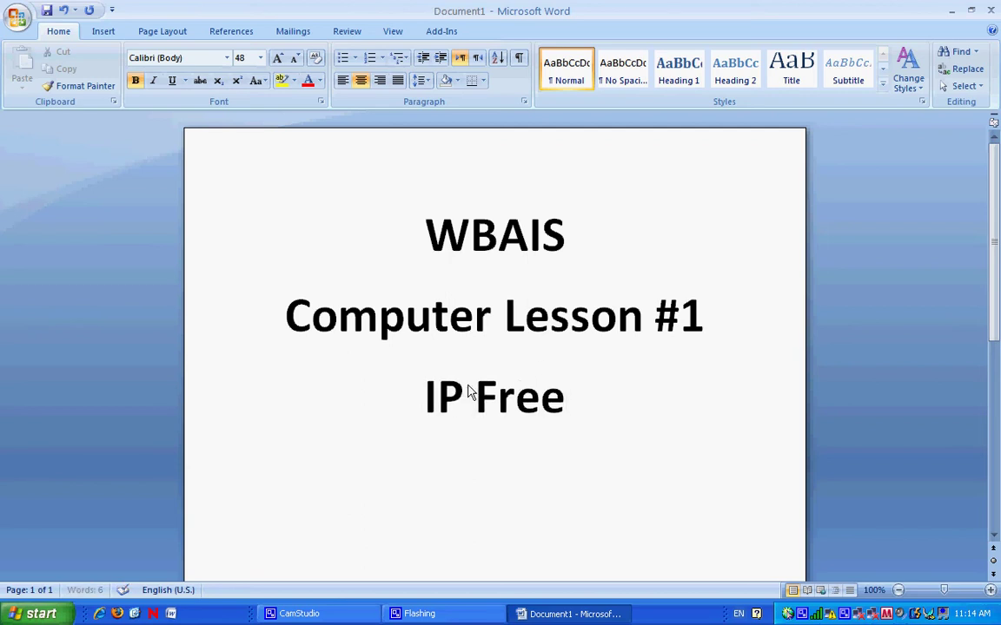
text( Switcher)
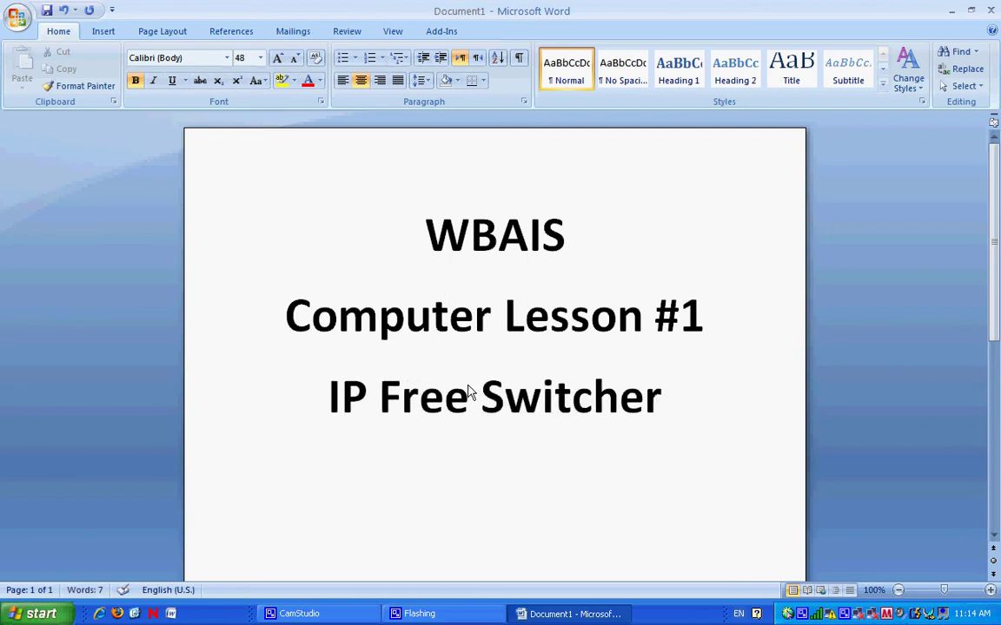
click(956, 14)
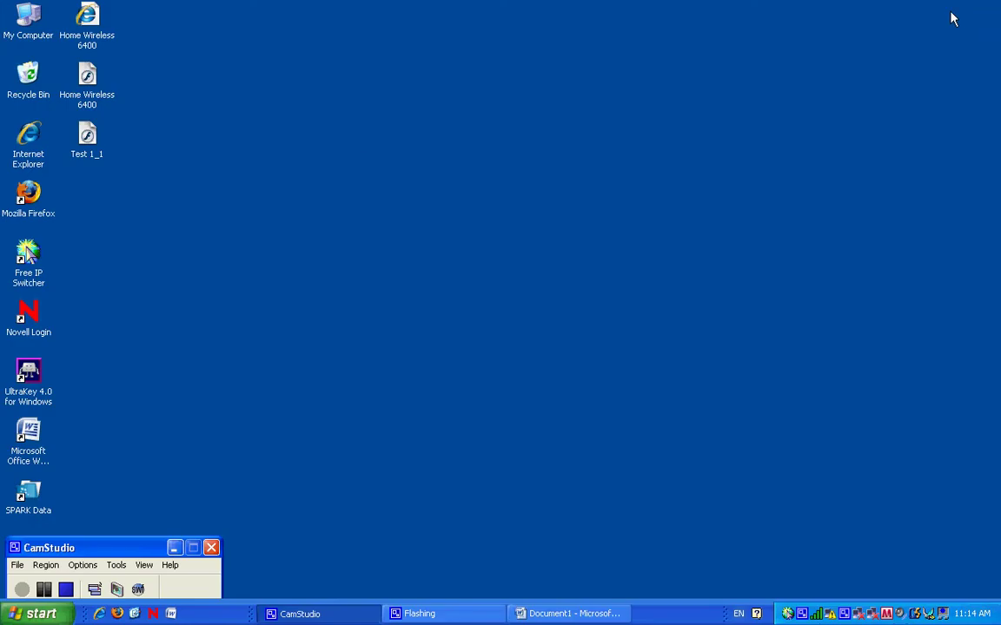
Launch Free IP Switcher and activate the school-WL profile (static IP 10.0.222.17, mask 255.255.0.0, gateway 10.0.0.1).
click(36, 263)
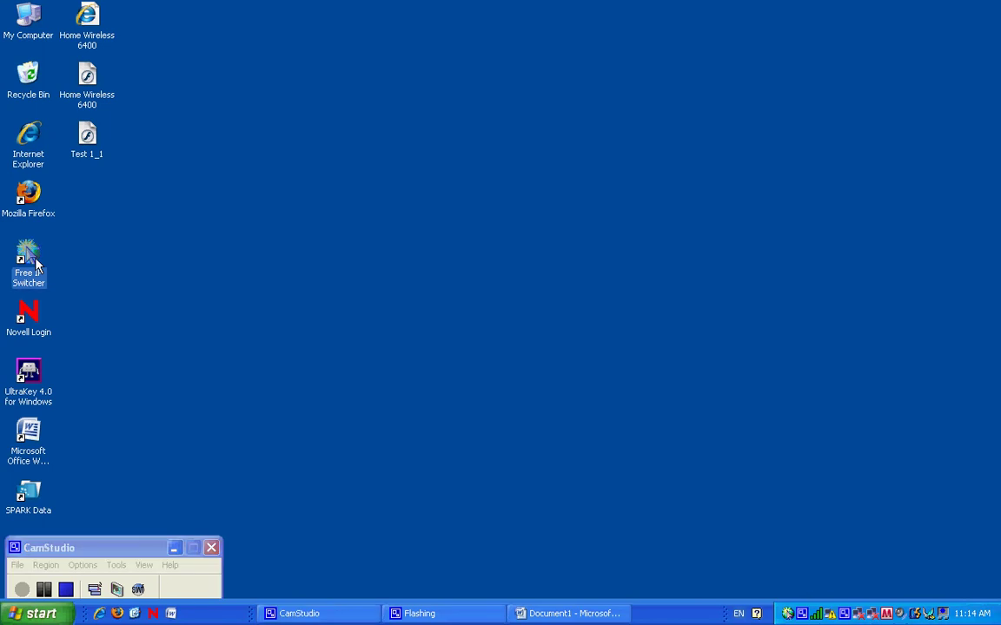
double_click(35, 263)
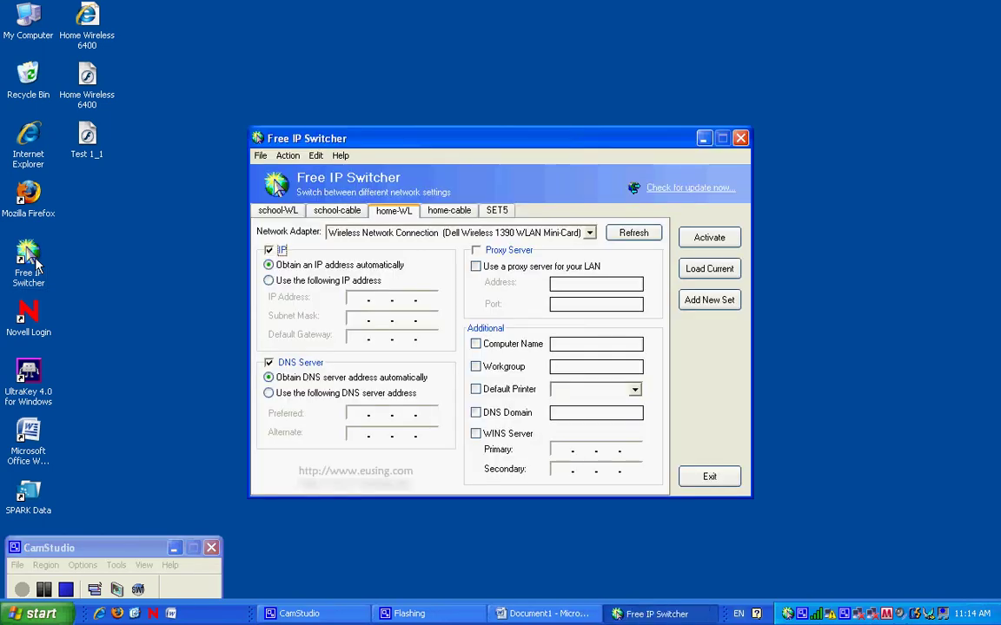
click(286, 212)
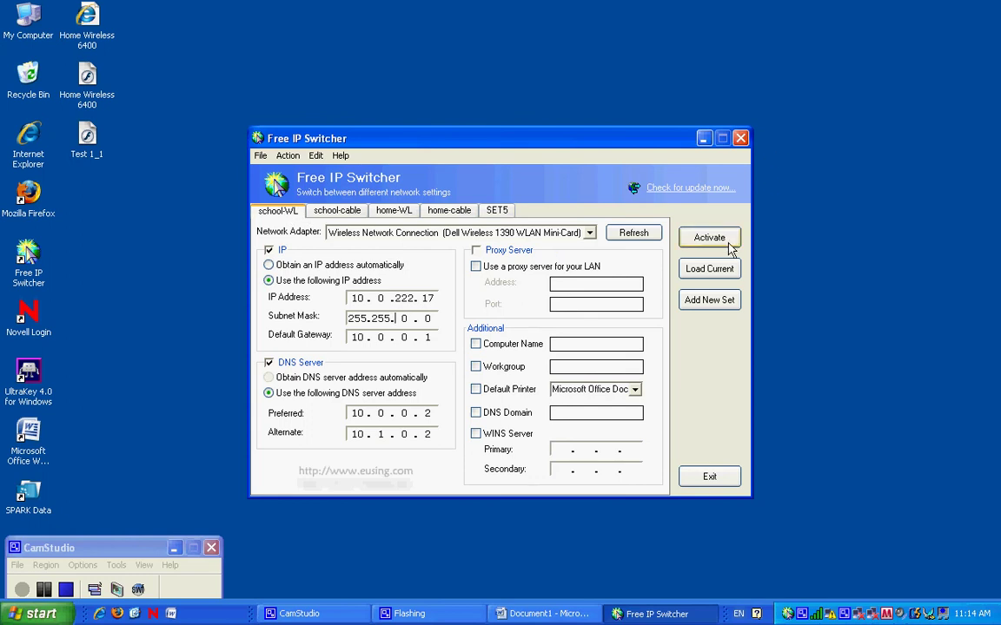
click(726, 240)
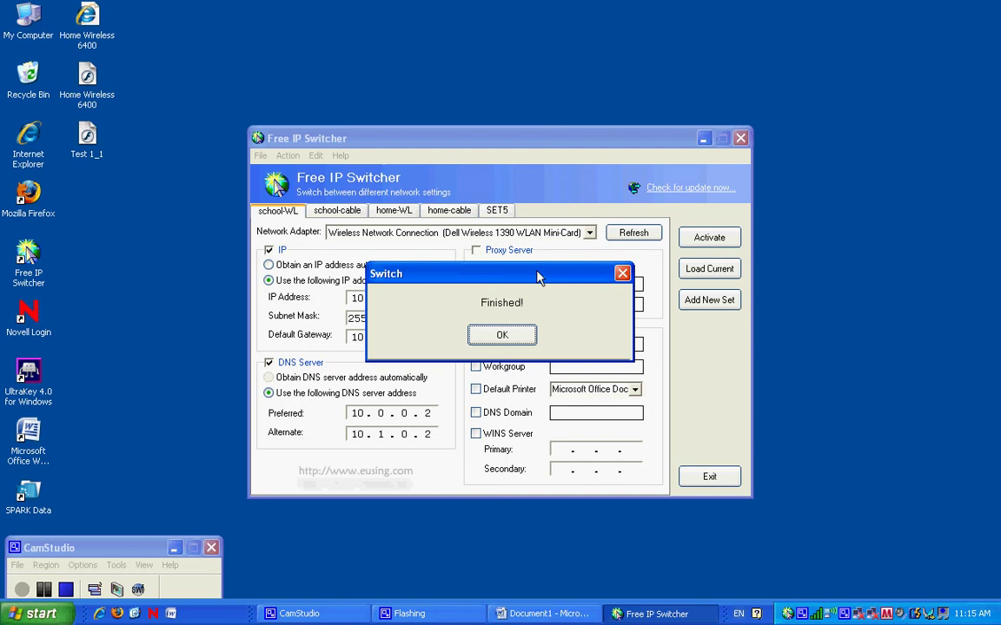
click(508, 335)
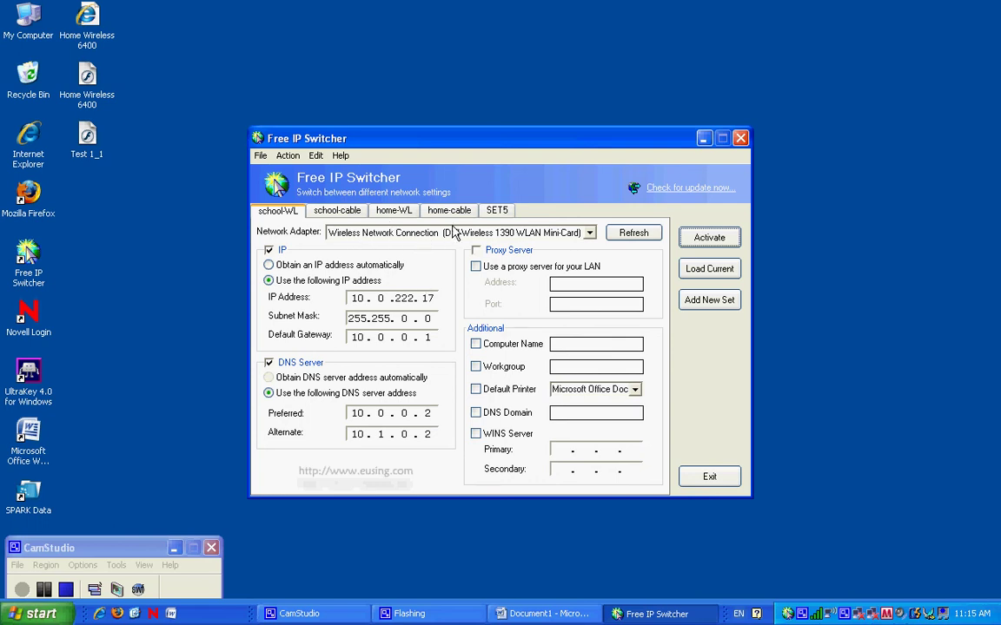
Reactivate the school-WL profile, then display the home-WL profile with automatic IP and DNS.
click(710, 237)
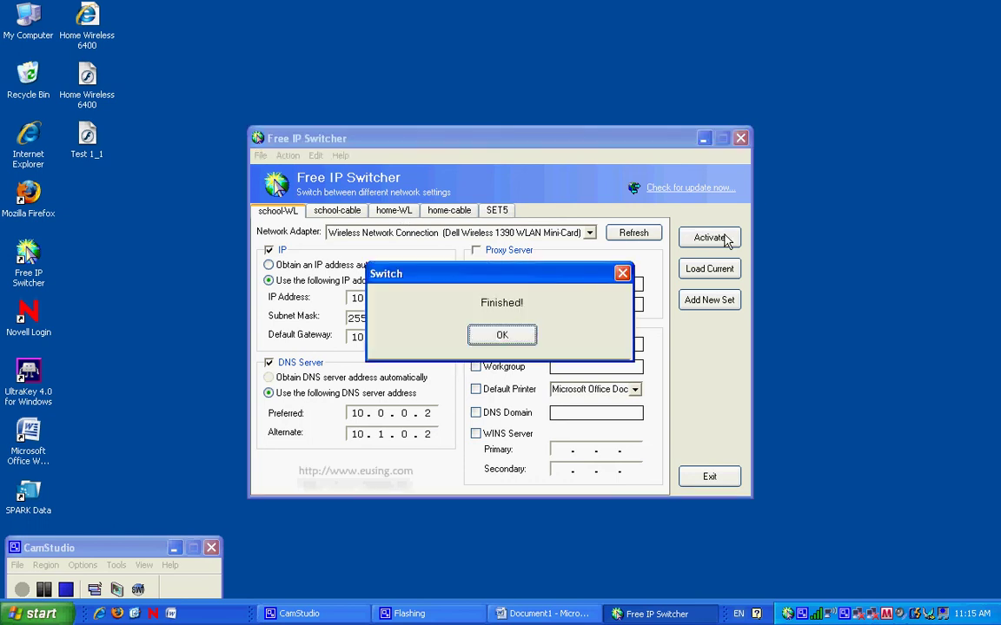
click(483, 335)
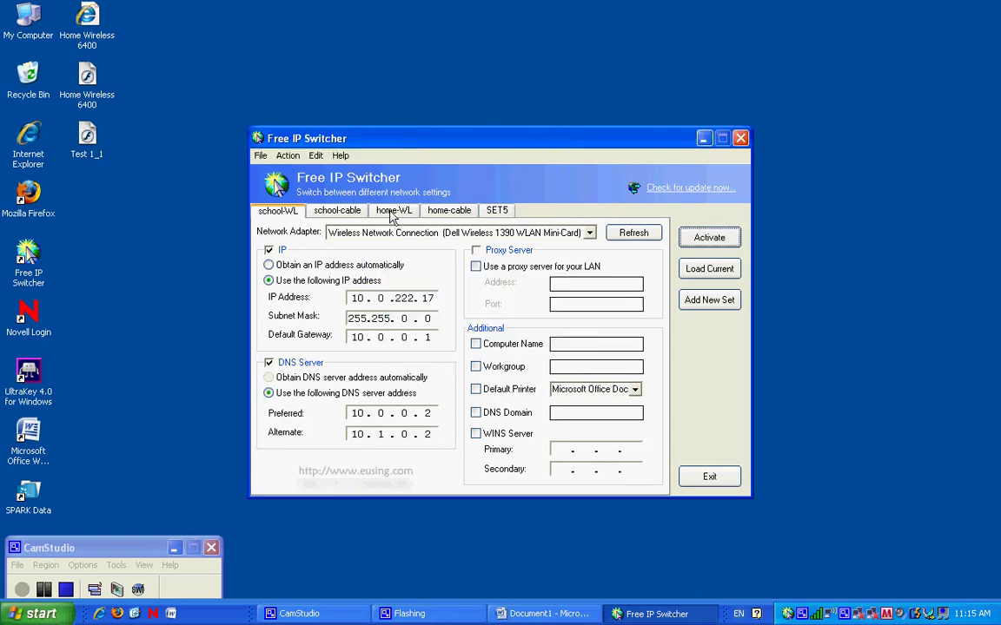
click(392, 214)
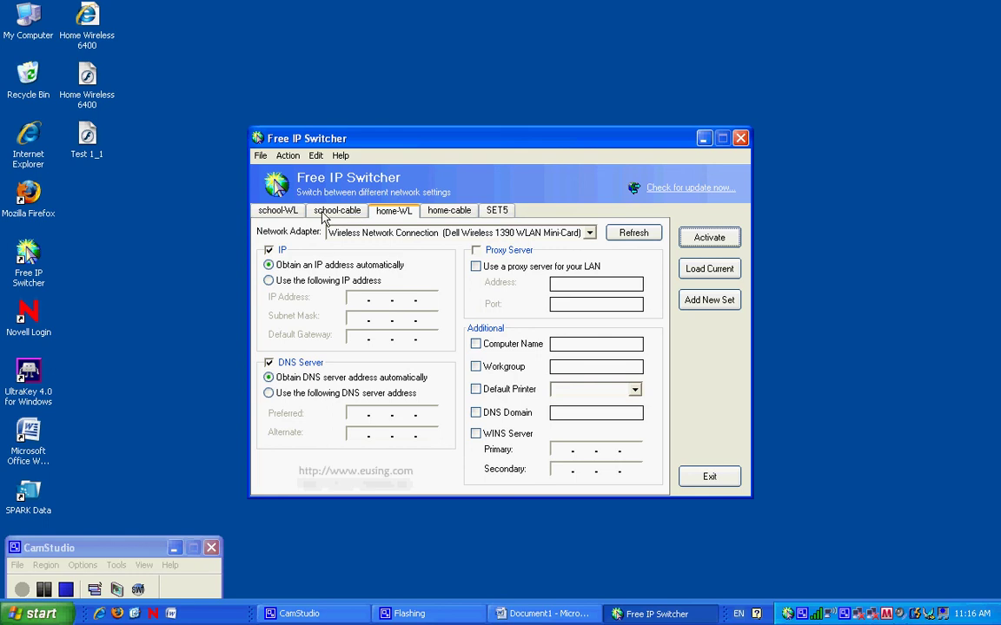
Activate the home-WL profile so the wireless adapter gets its IP and DNS automatically.
click(278, 210)
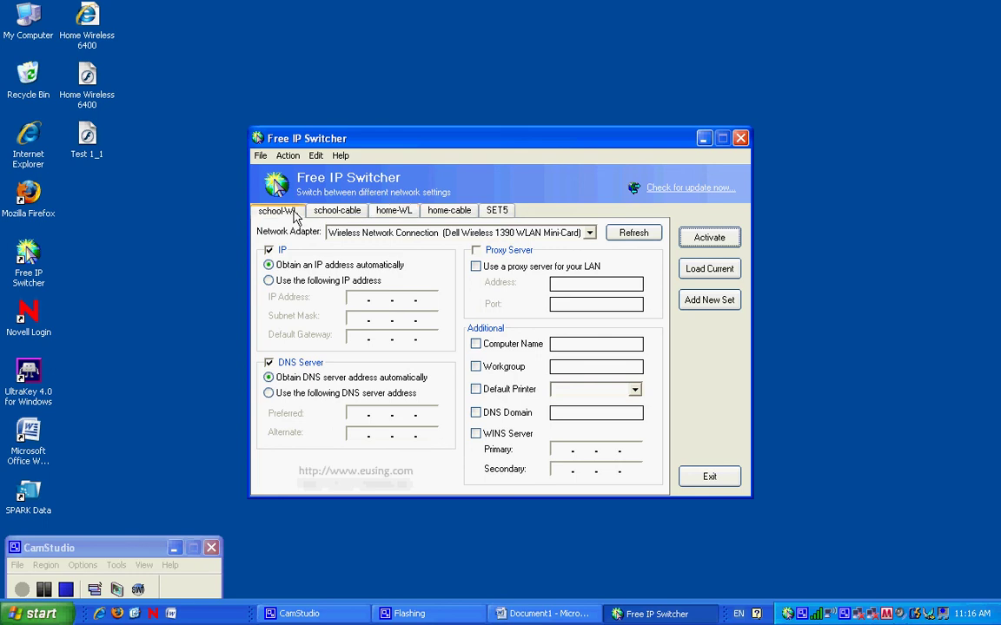
click(393, 210)
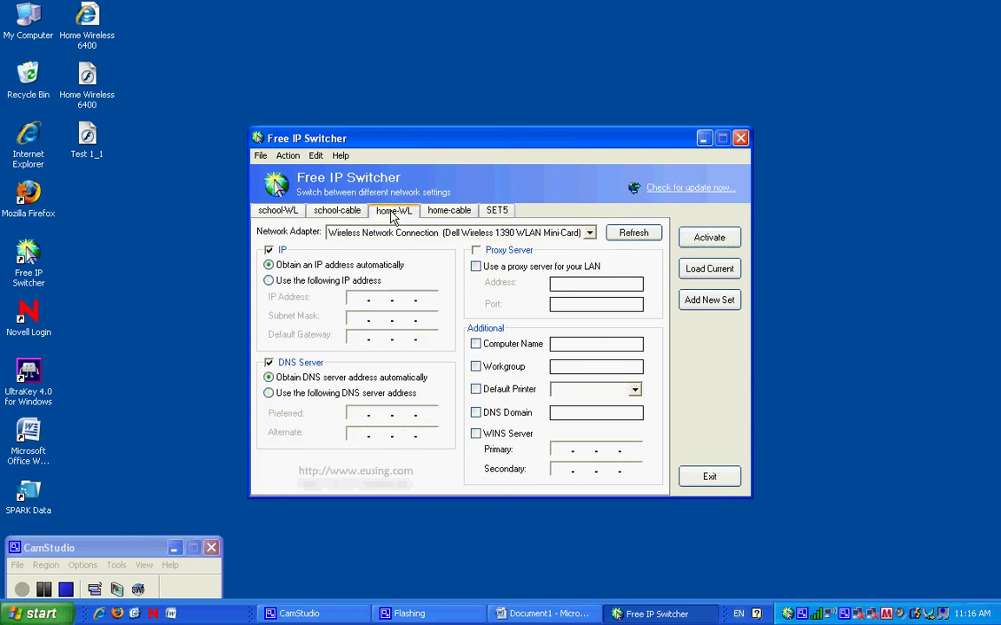
click(717, 237)
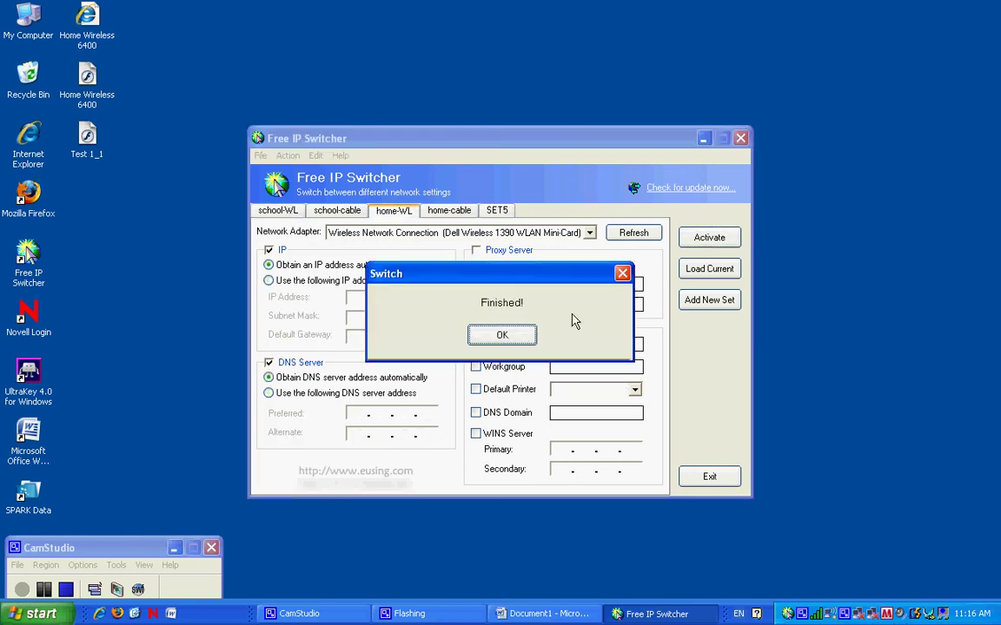
click(522, 340)
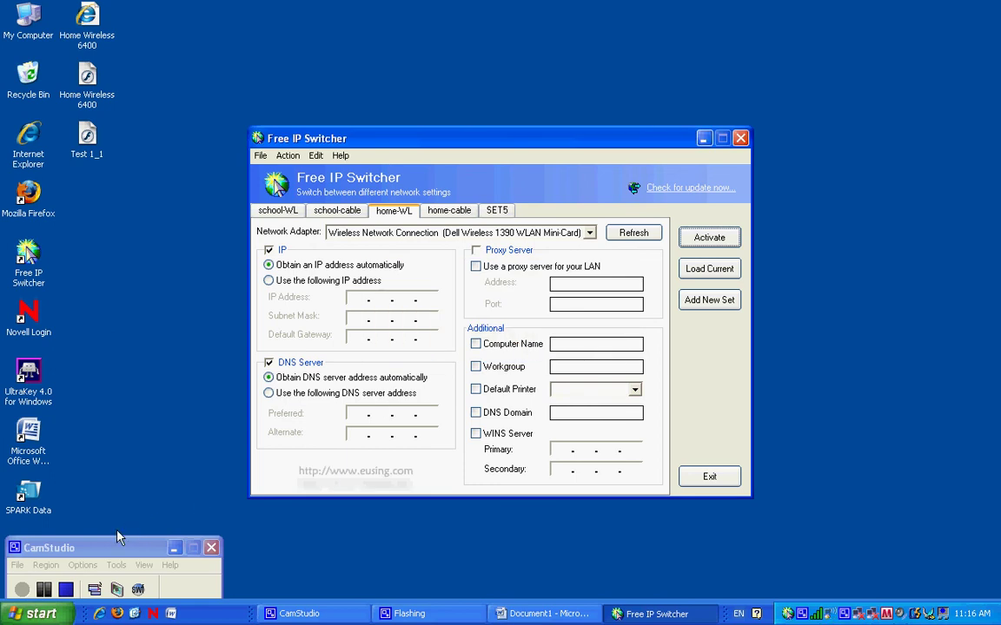
click(43, 591)
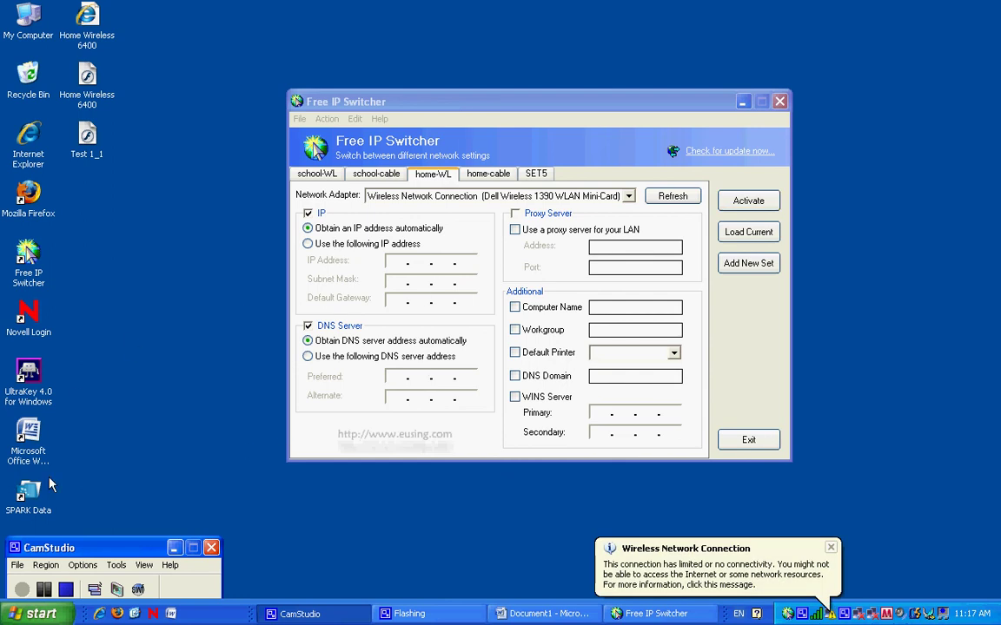
Open the Wireless Network Connection Properties through My Network Places in the Start menu.
click(28, 615)
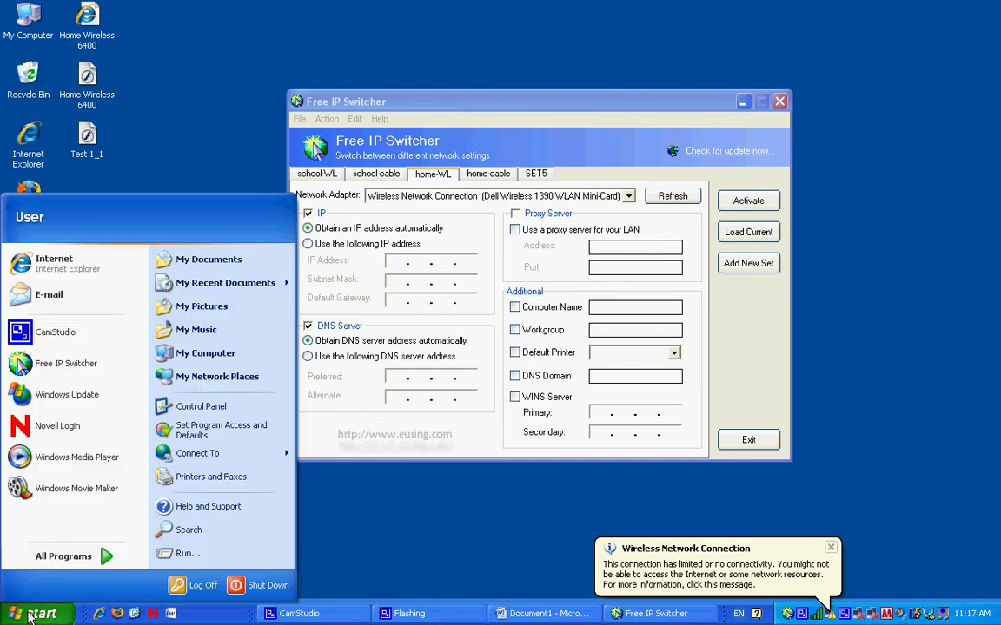
right_click(218, 383)
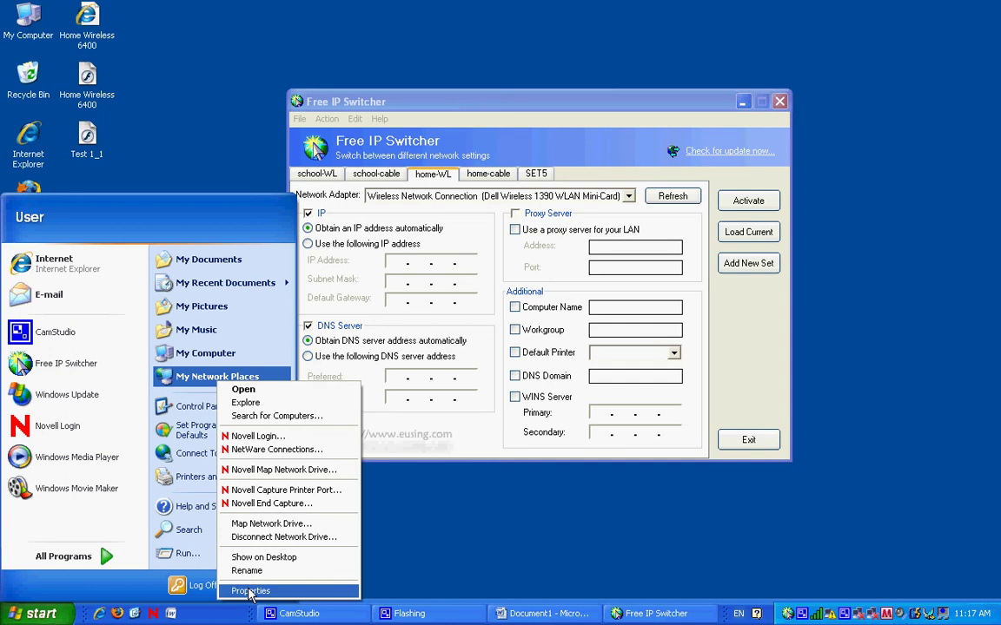
click(250, 592)
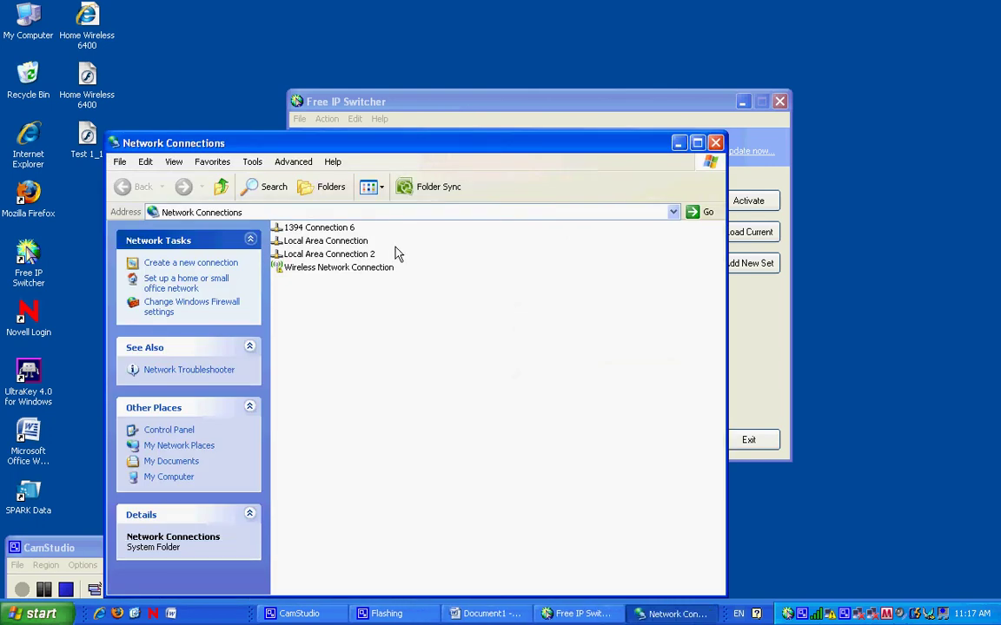
click(365, 274)
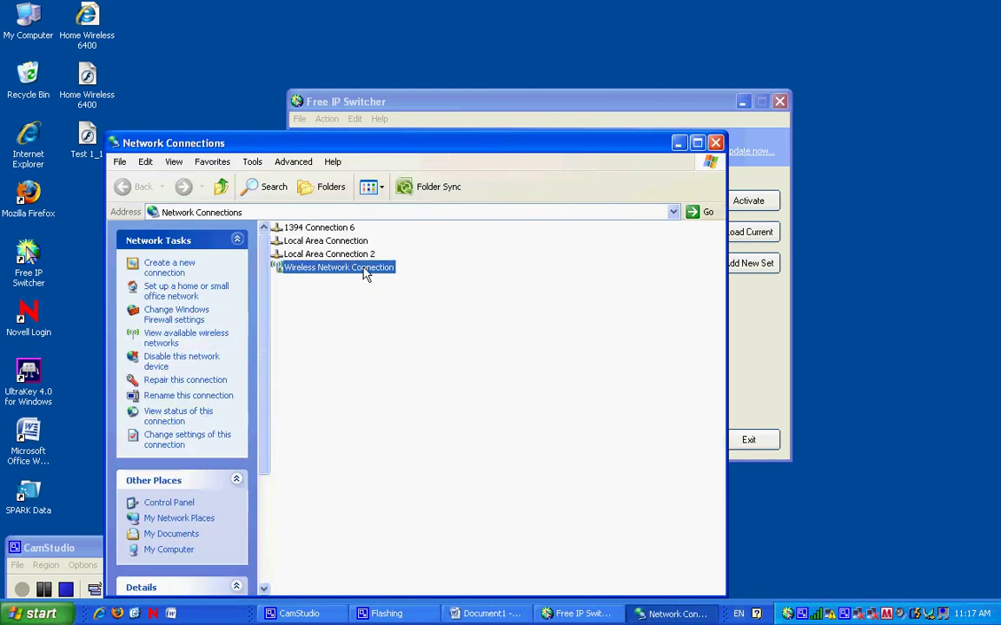
right_click(365, 274)
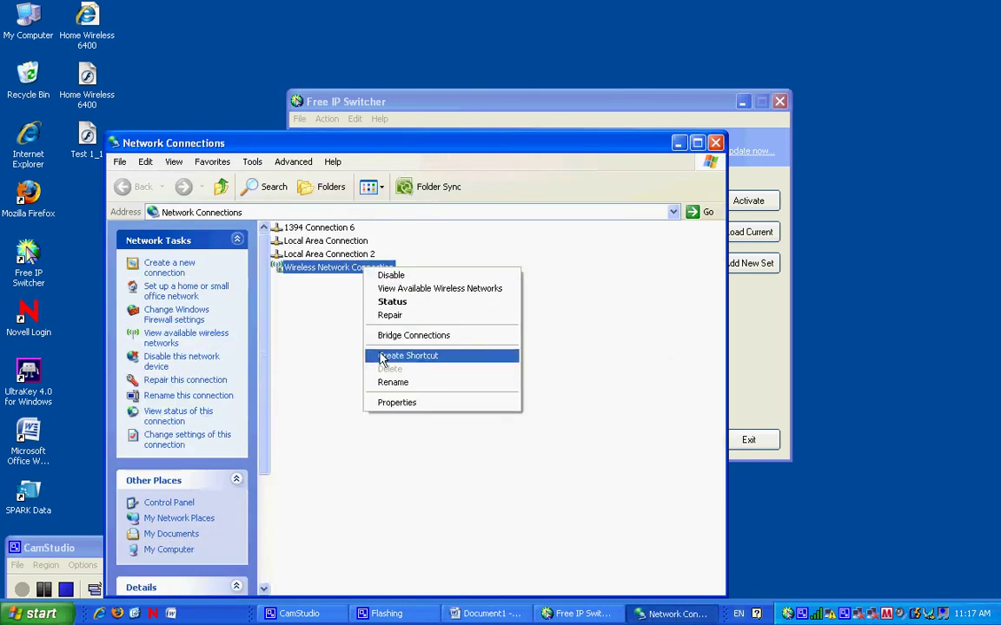
click(395, 402)
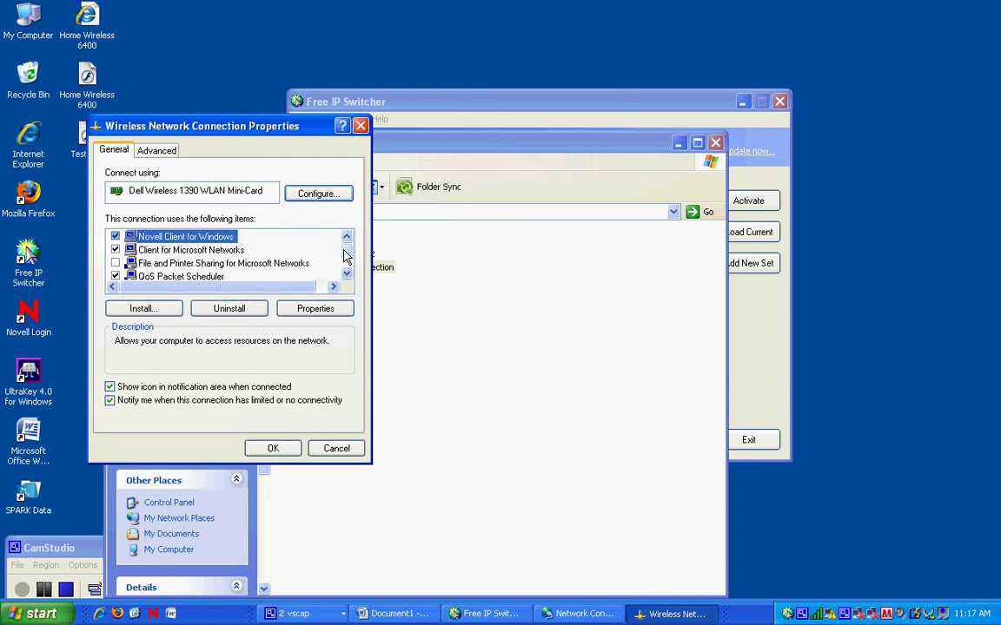
Open the Internet Protocol (TCP/IP) properties to check the automatic IP and DNS settings.
click(344, 253)
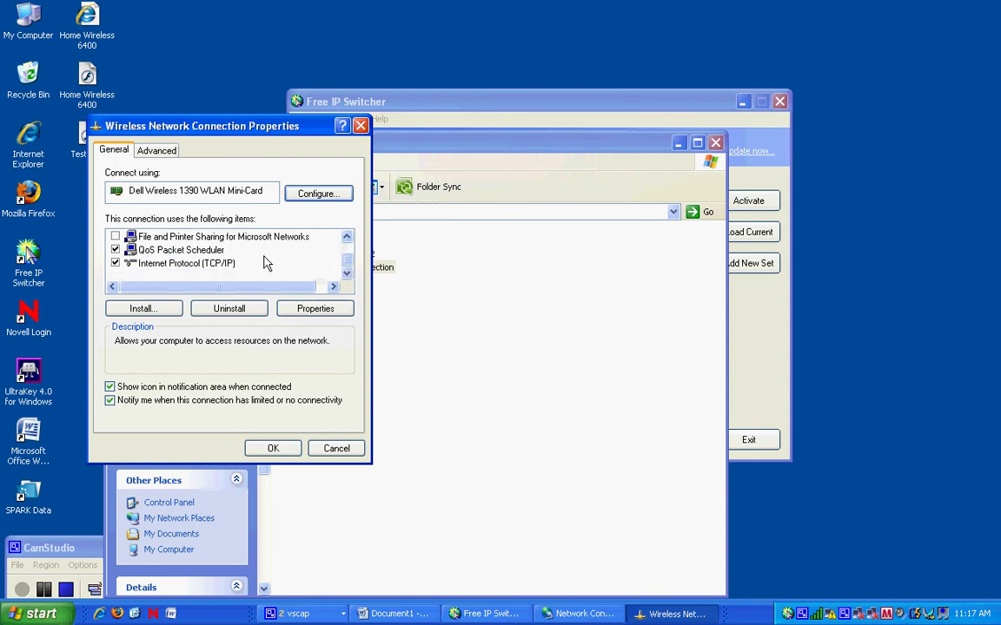
click(192, 264)
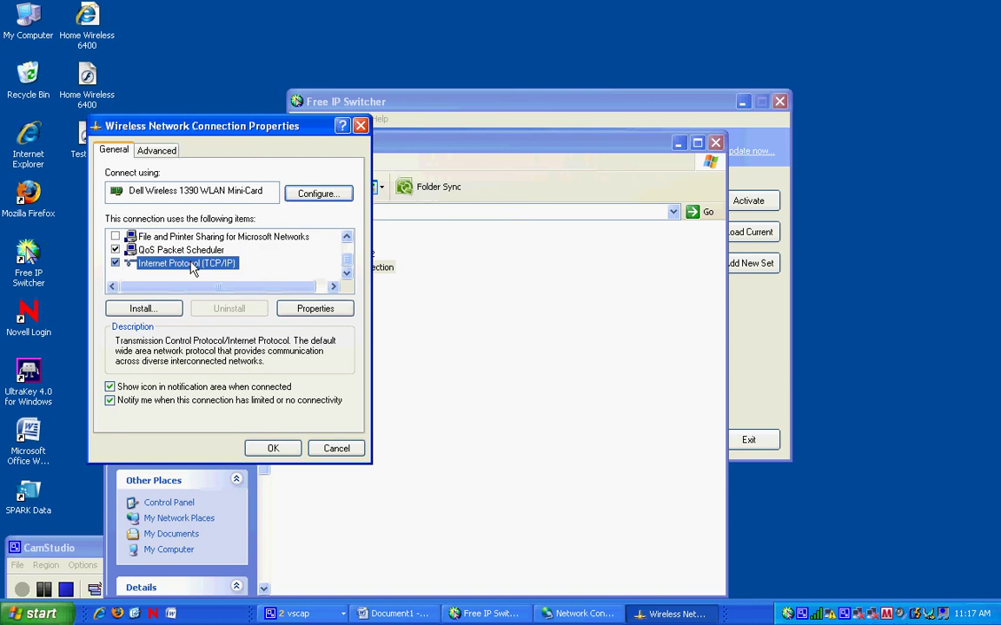
click(306, 310)
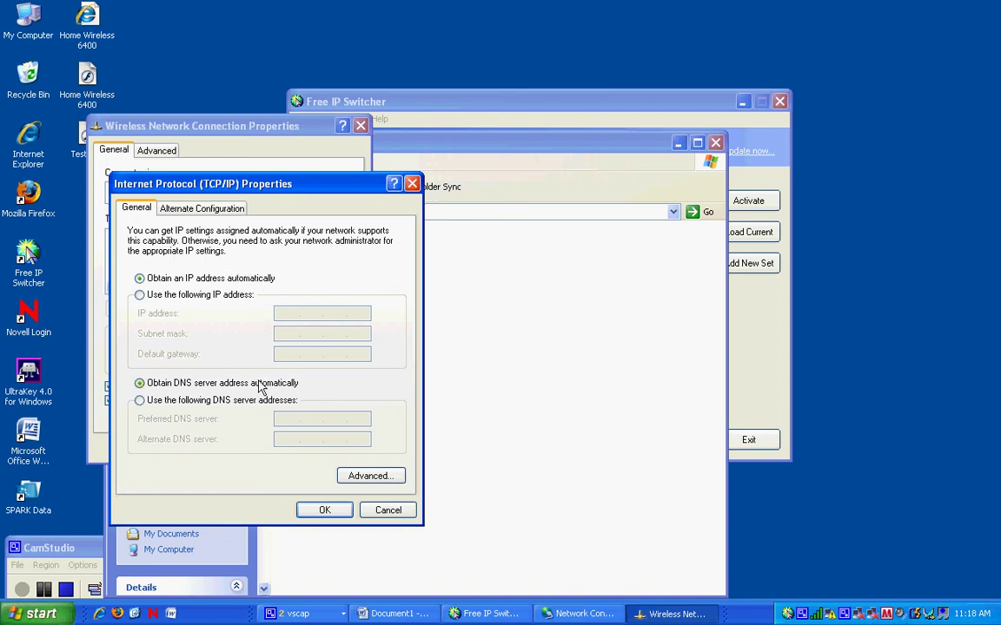
Close the TCP/IP Properties, wireless connection properties and Network Connections windows.
click(328, 511)
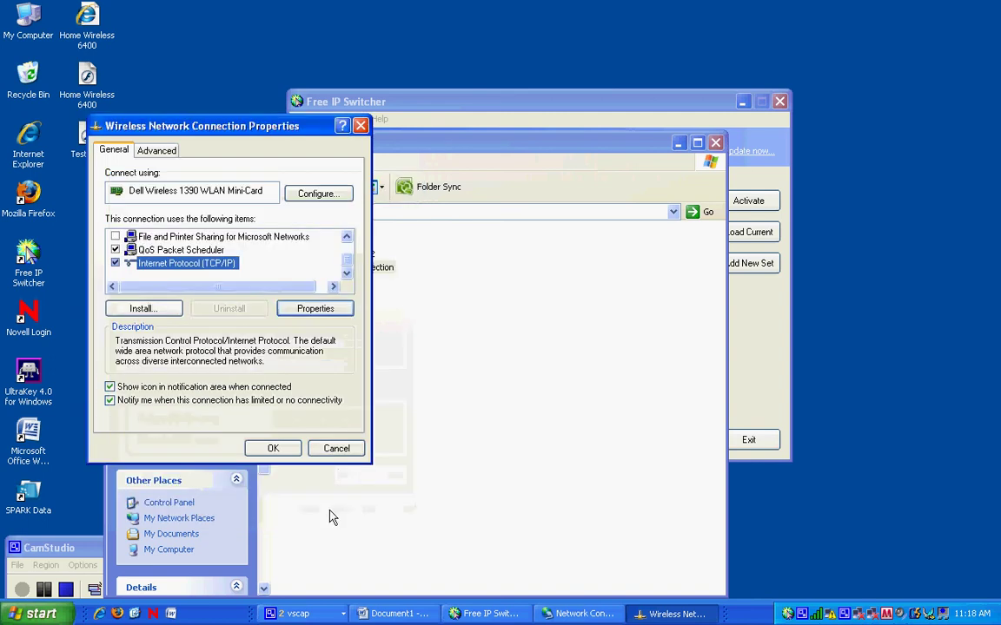
click(273, 449)
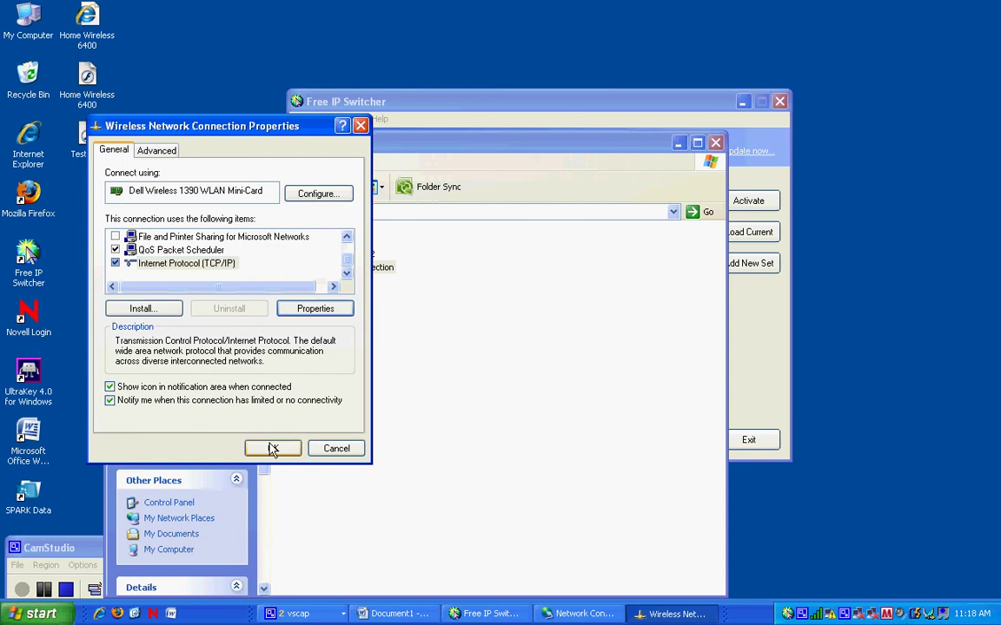
click(717, 143)
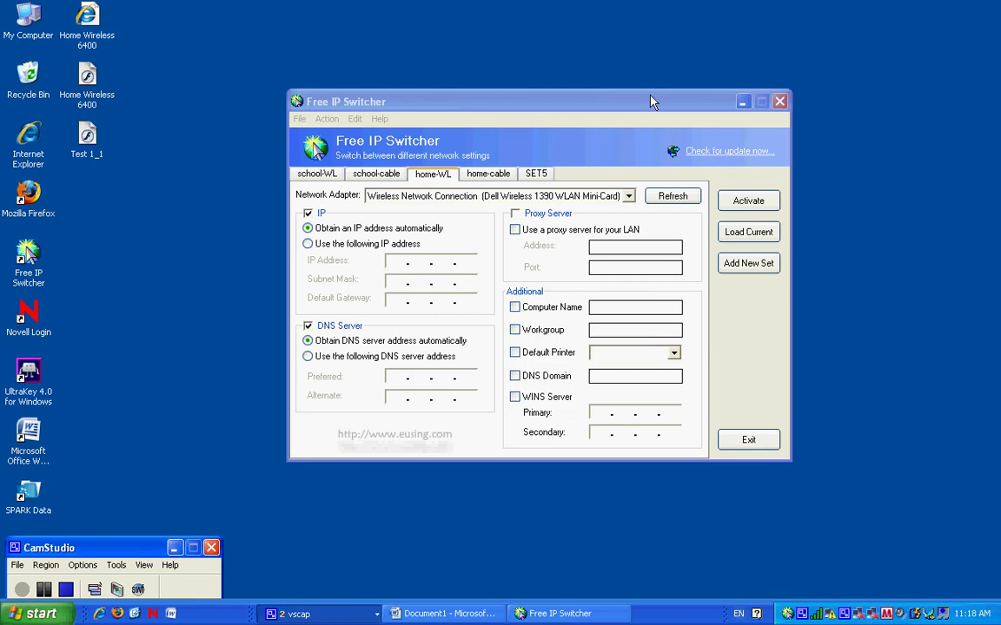
Activate the school-WL profile again, putting IP 10.0.222.17 and gateway 10.0.0.1 on the adapter.
drag(650, 101, 648, 148)
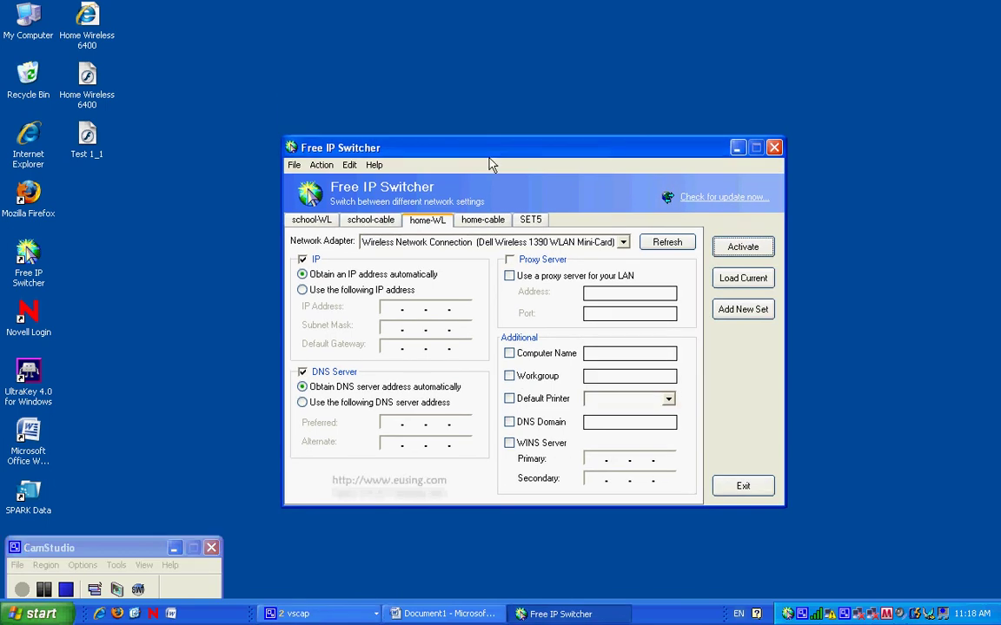
click(314, 220)
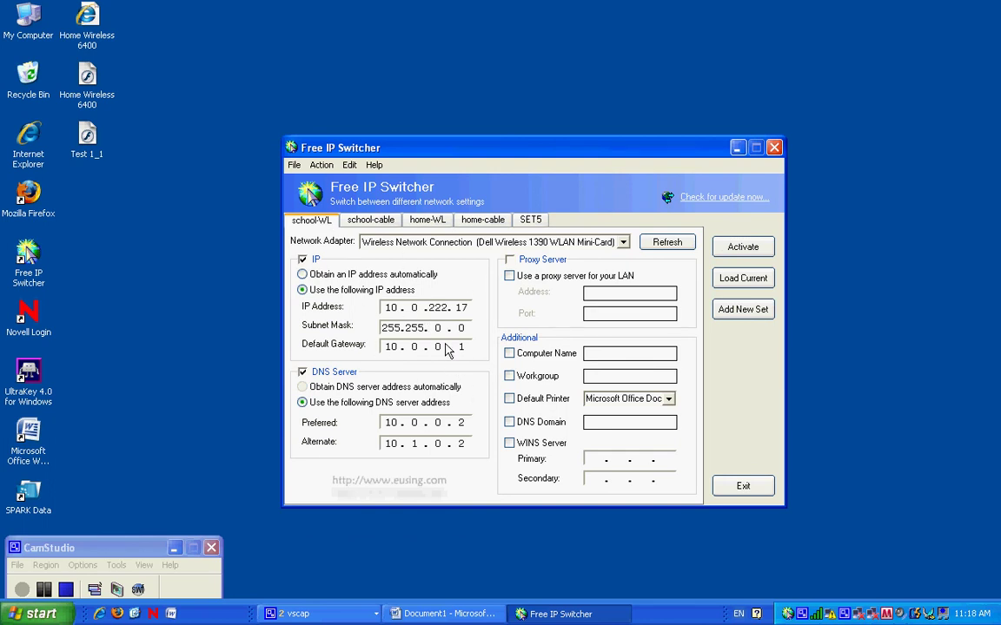
click(730, 246)
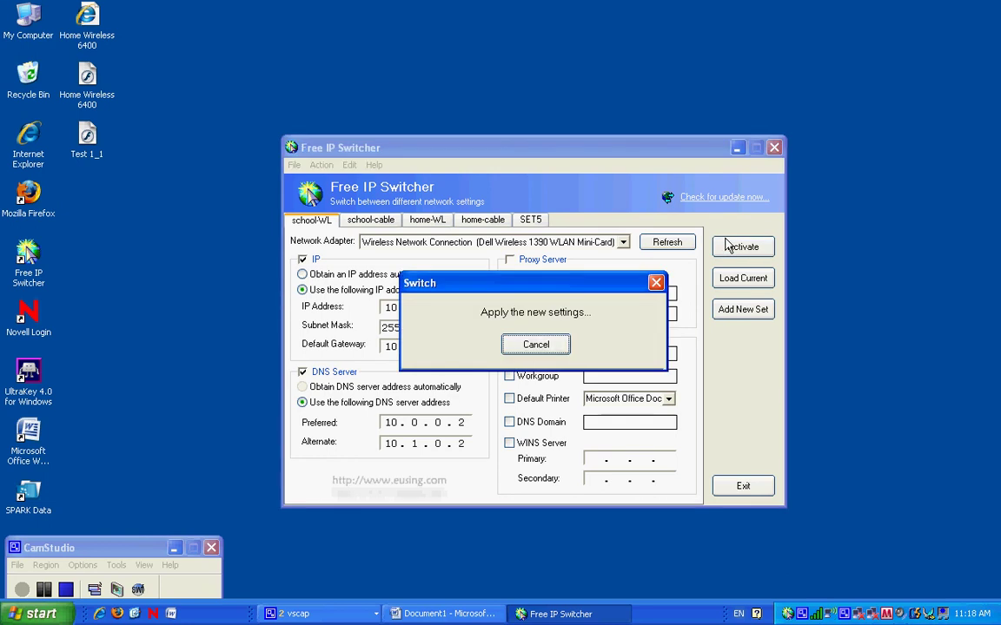
click(556, 344)
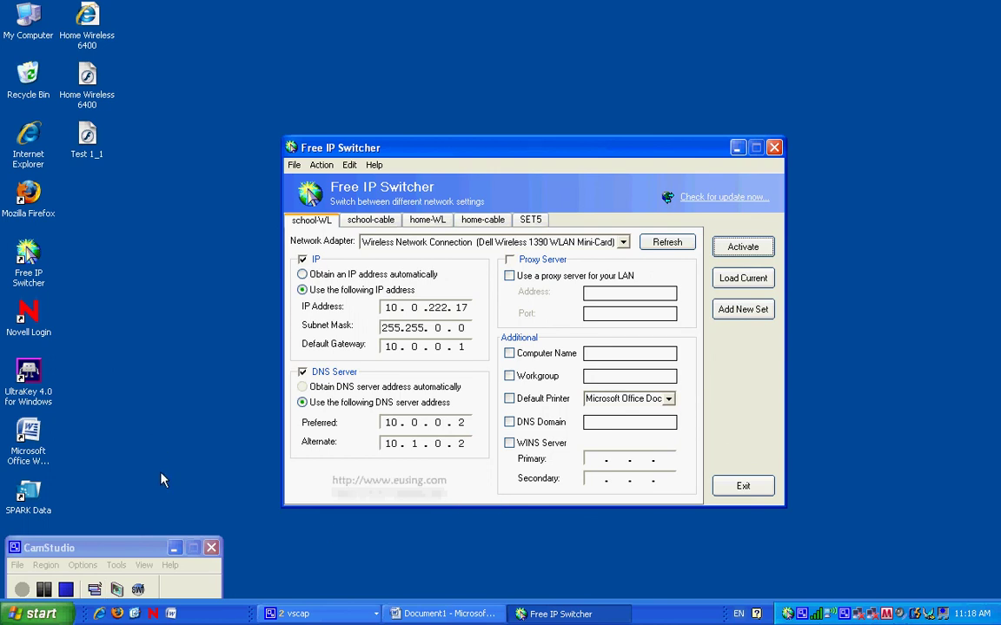
Open the Wireless Network Connection Properties again from My Network Places.
click(21, 618)
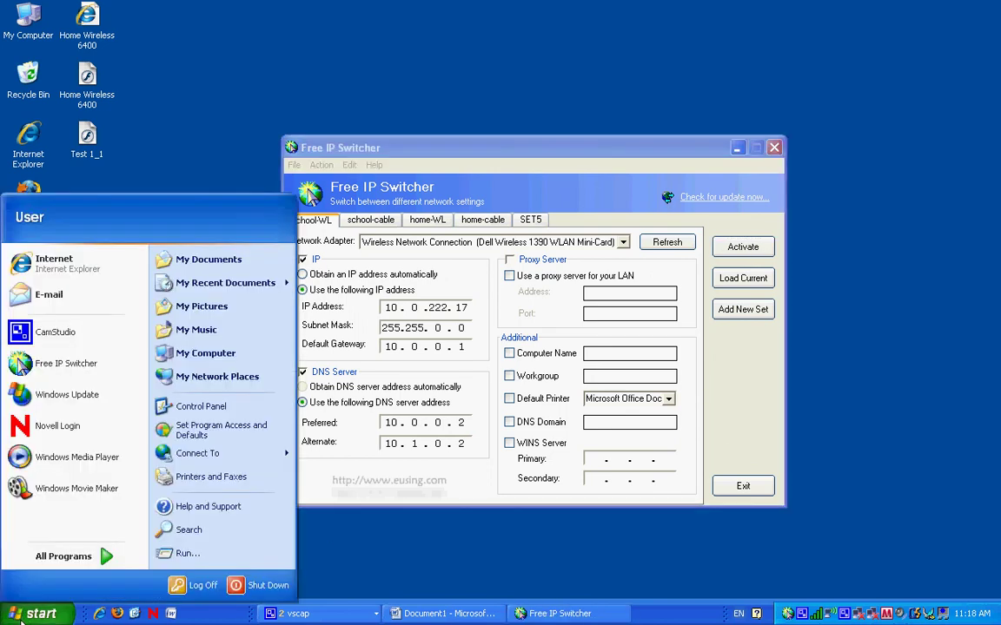
right_click(250, 376)
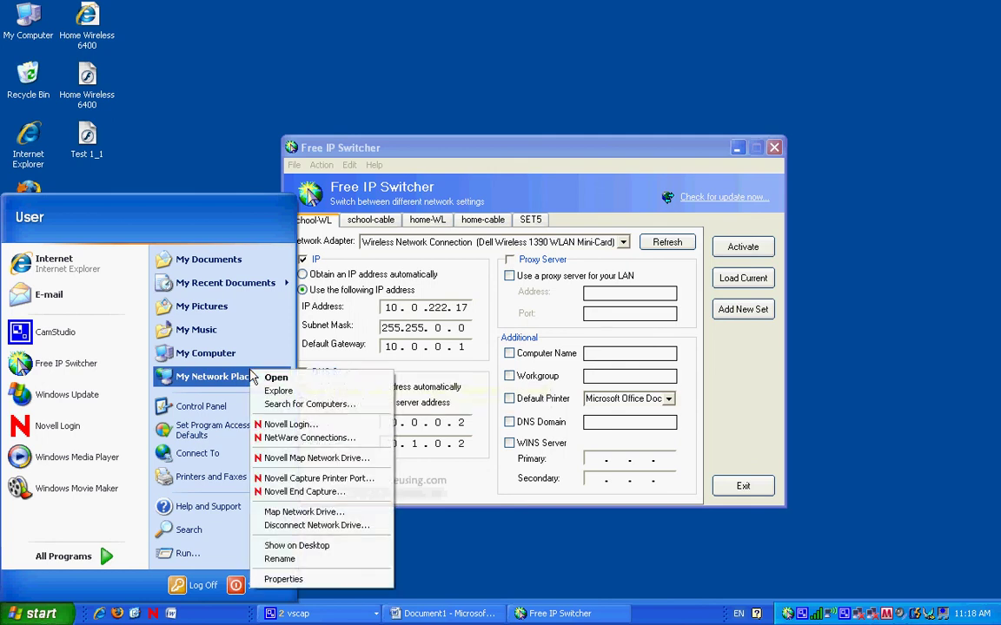
click(283, 580)
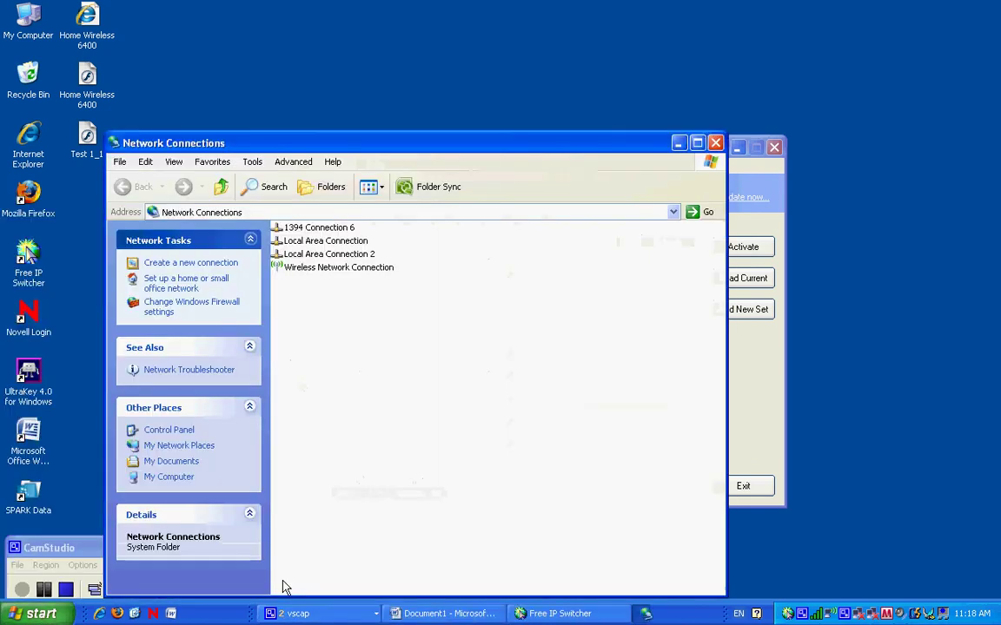
click(344, 268)
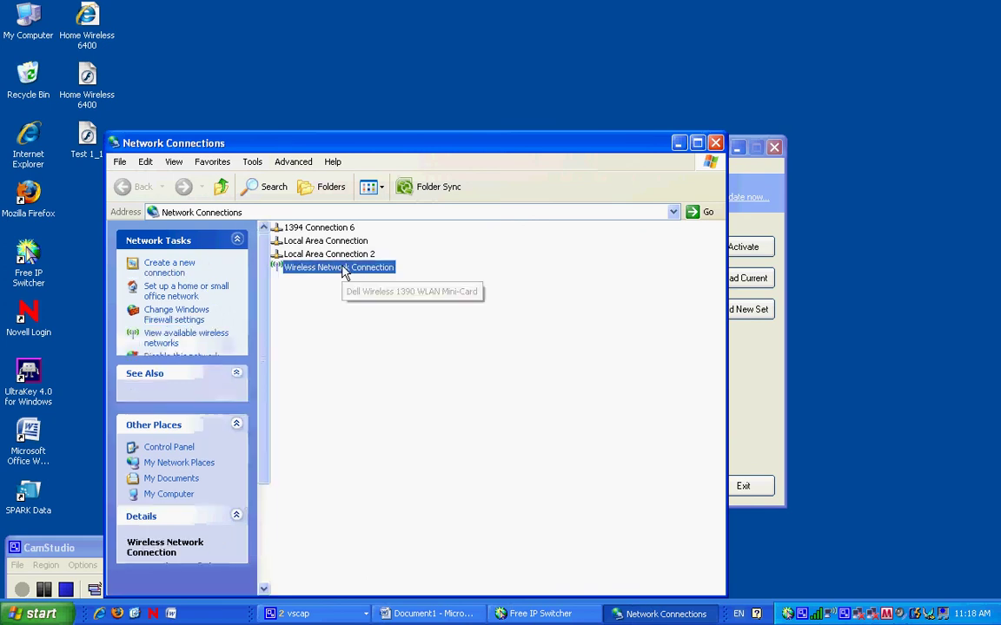
right_click(342, 269)
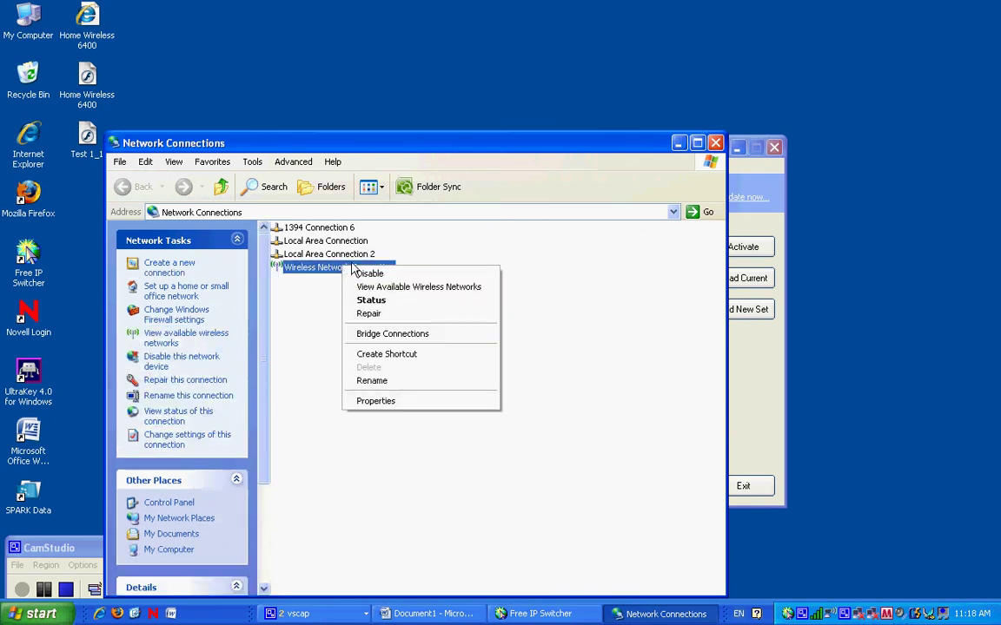
click(366, 402)
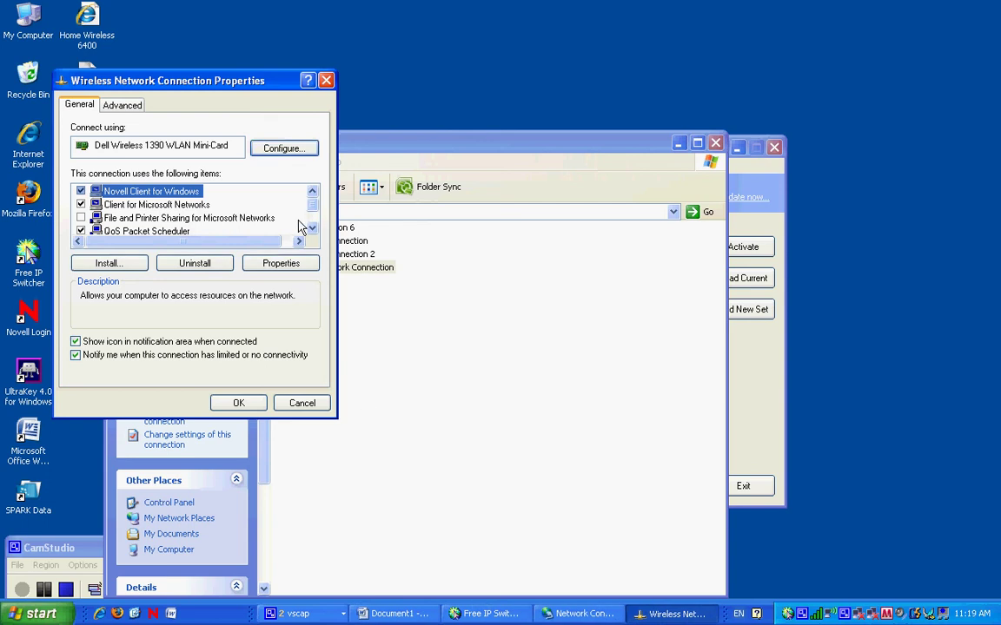
Open Internet Protocol (TCP/IP) properties showing static IP 10.0.222.17, gateway 10.0.0.1, DNS 10.0.0.2.
scroll(274, 206, down, 2)
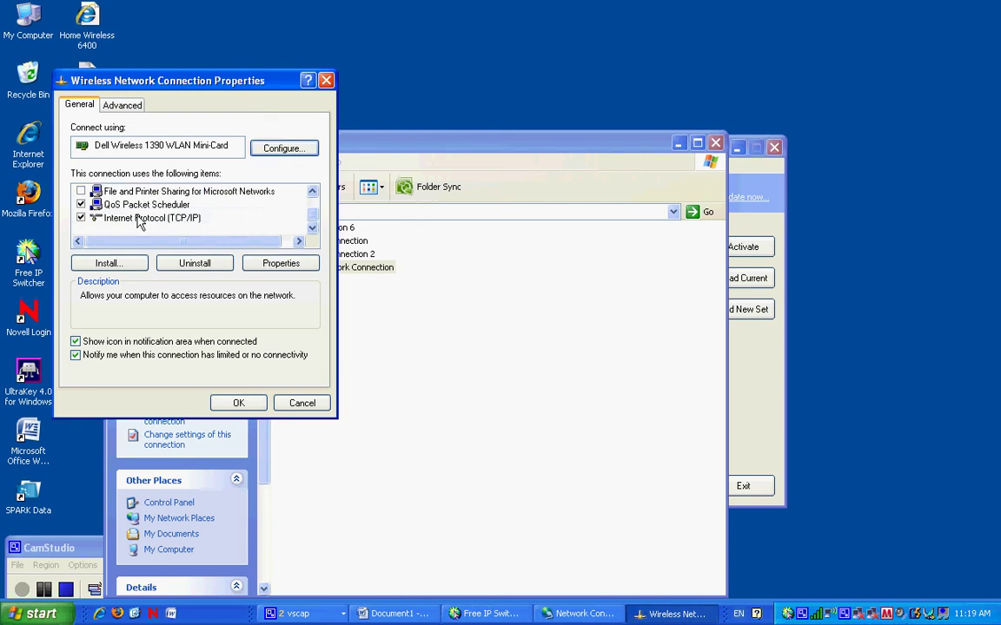
click(139, 219)
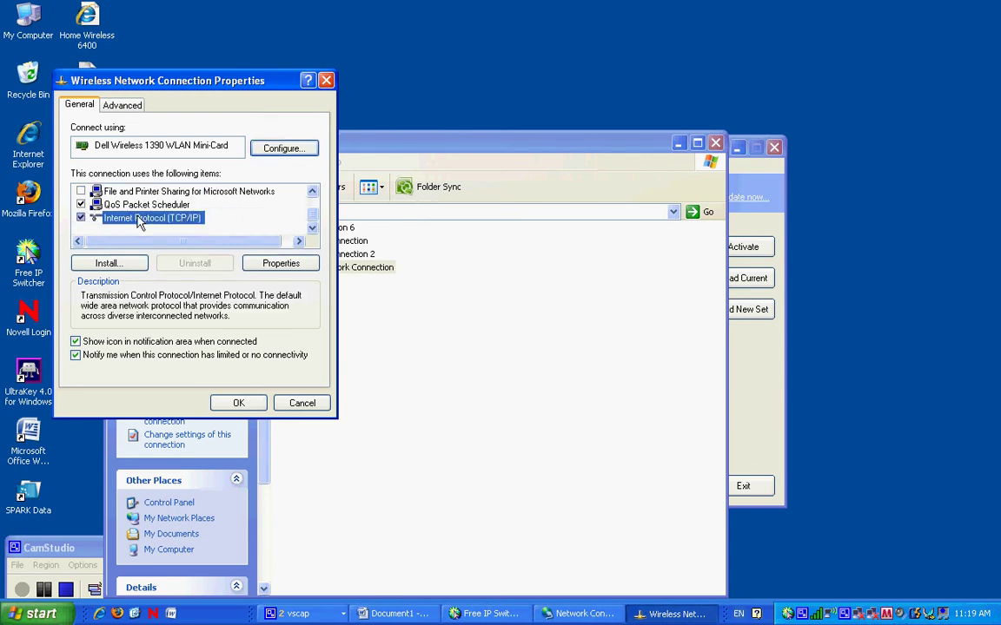
click(268, 272)
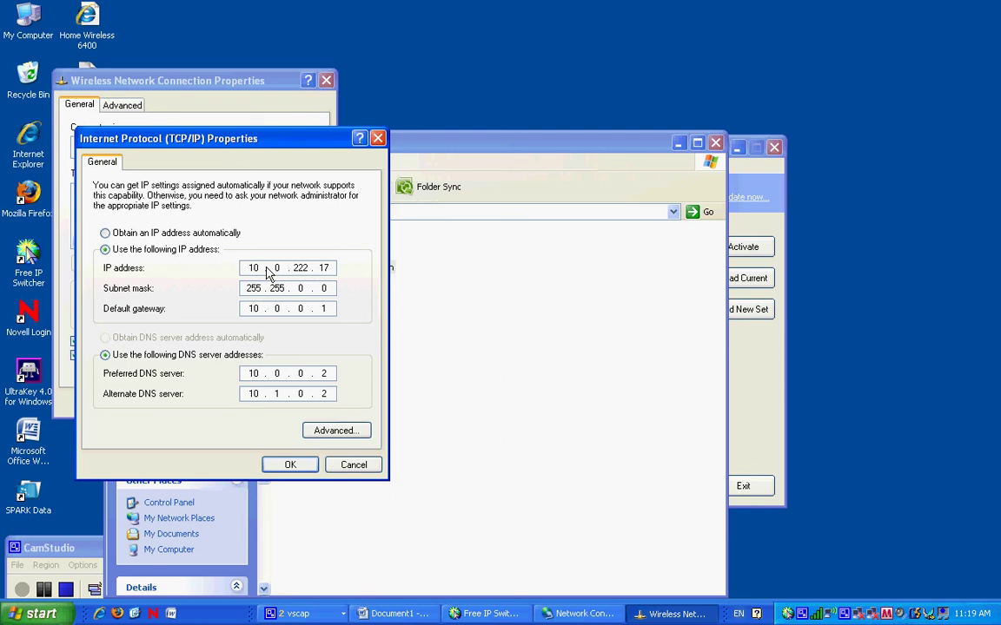